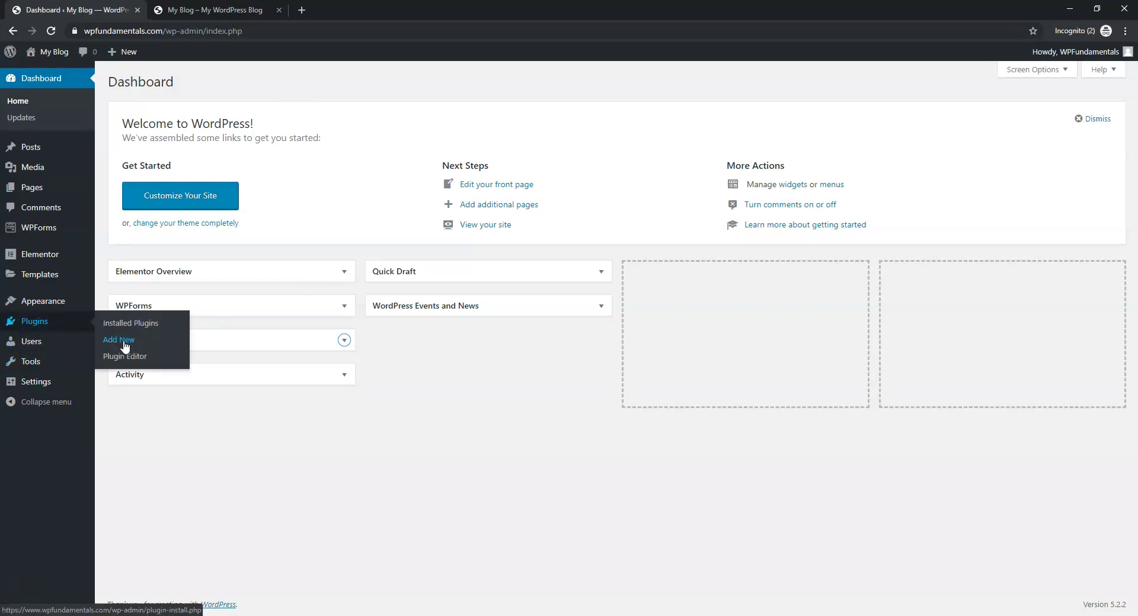
# Search plugins for 'cookie consent', then install and activate GDPR Cookie Consent Banner by termly
pyautogui.click(122, 341)
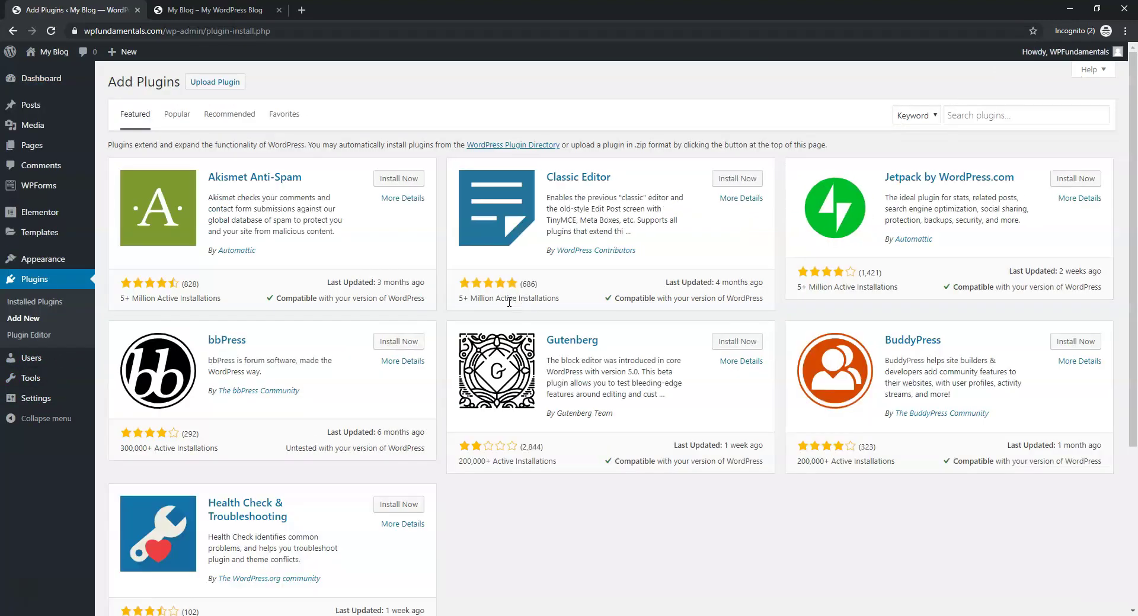
pyautogui.click(975, 116)
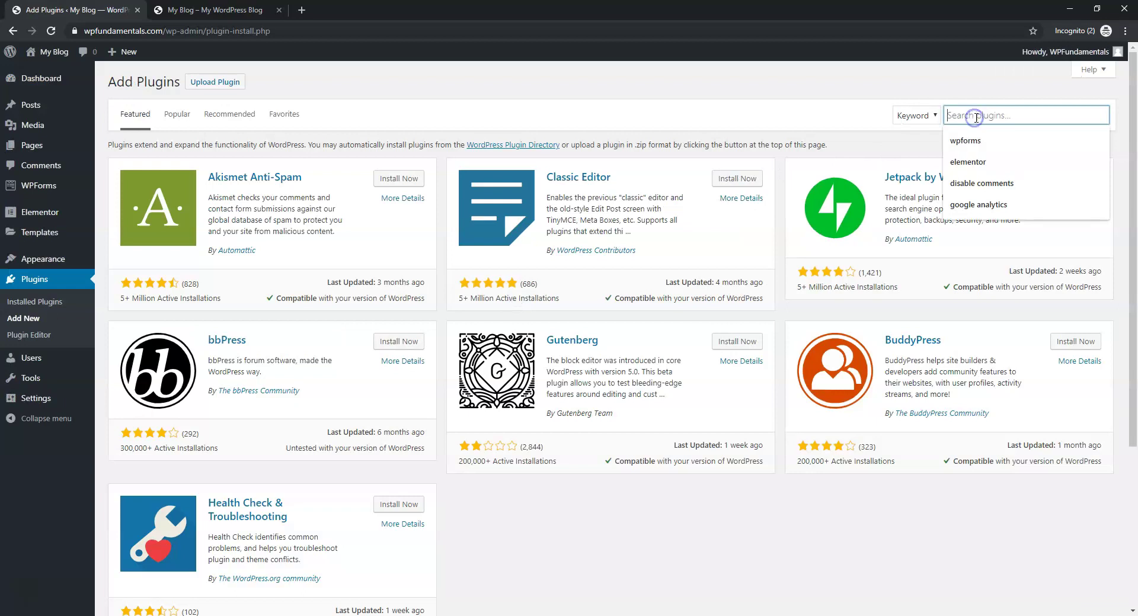
pyautogui.write('cookie consent')
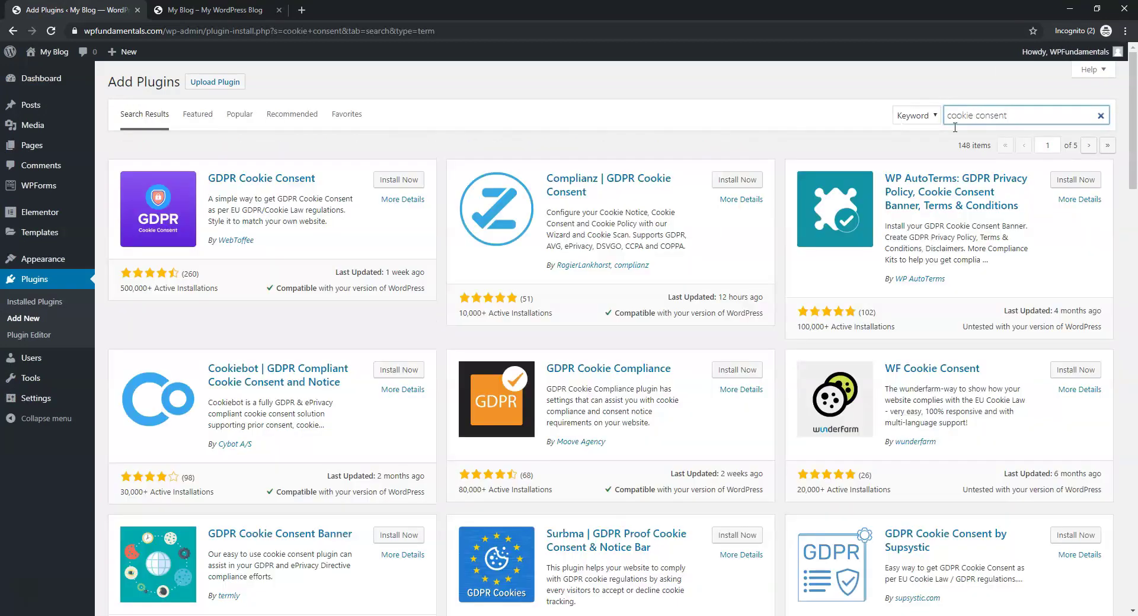
pyautogui.scroll(-2, 438, 317)
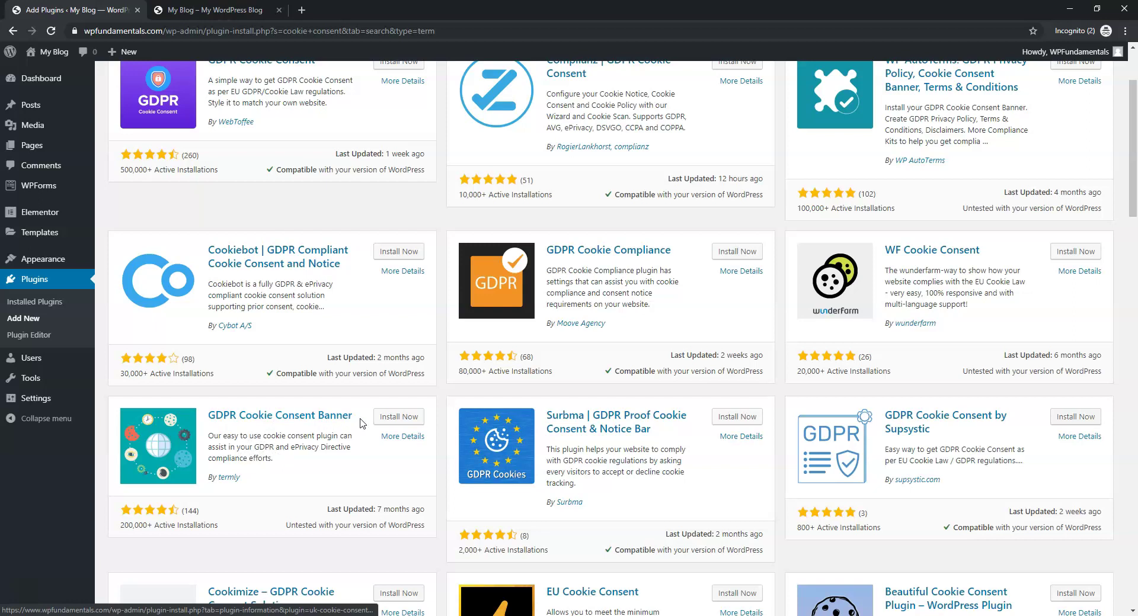
pyautogui.click(398, 418)
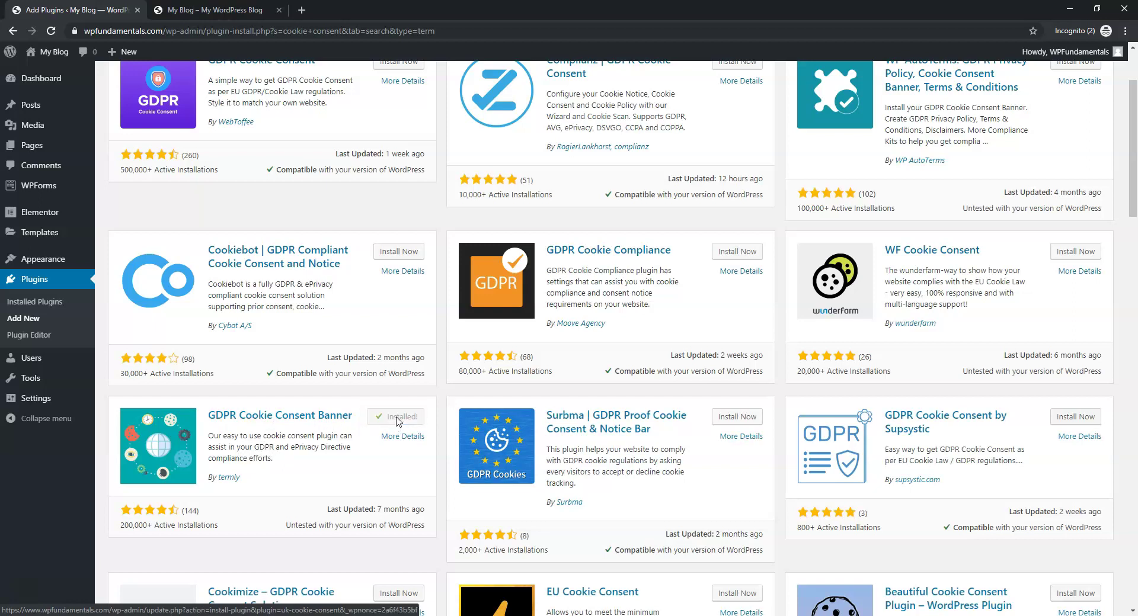
pyautogui.click(397, 418)
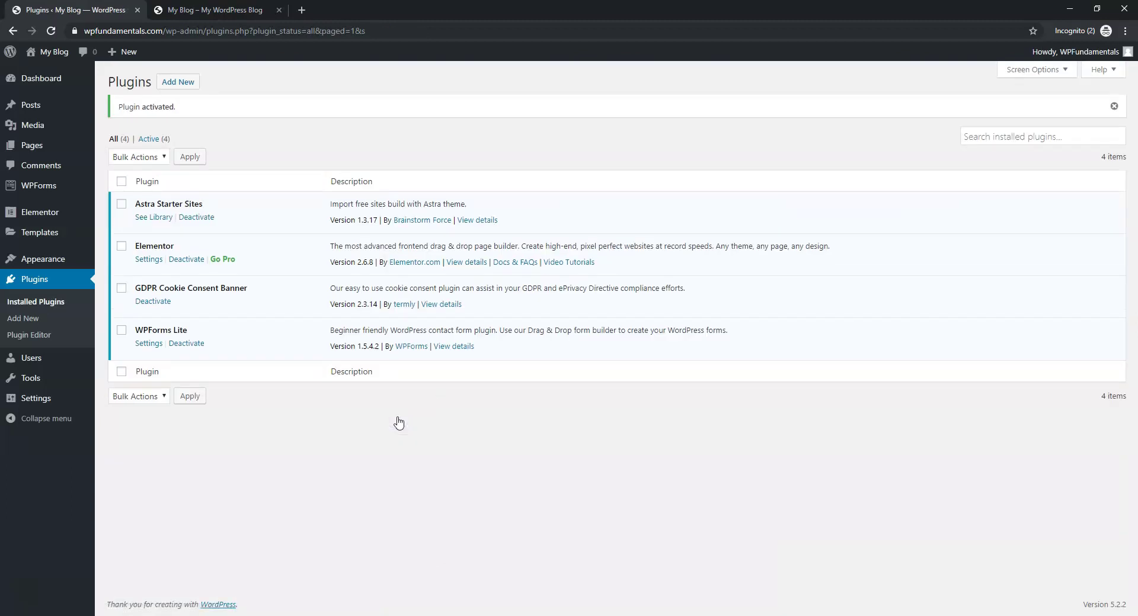
pyautogui.click(202, 9)
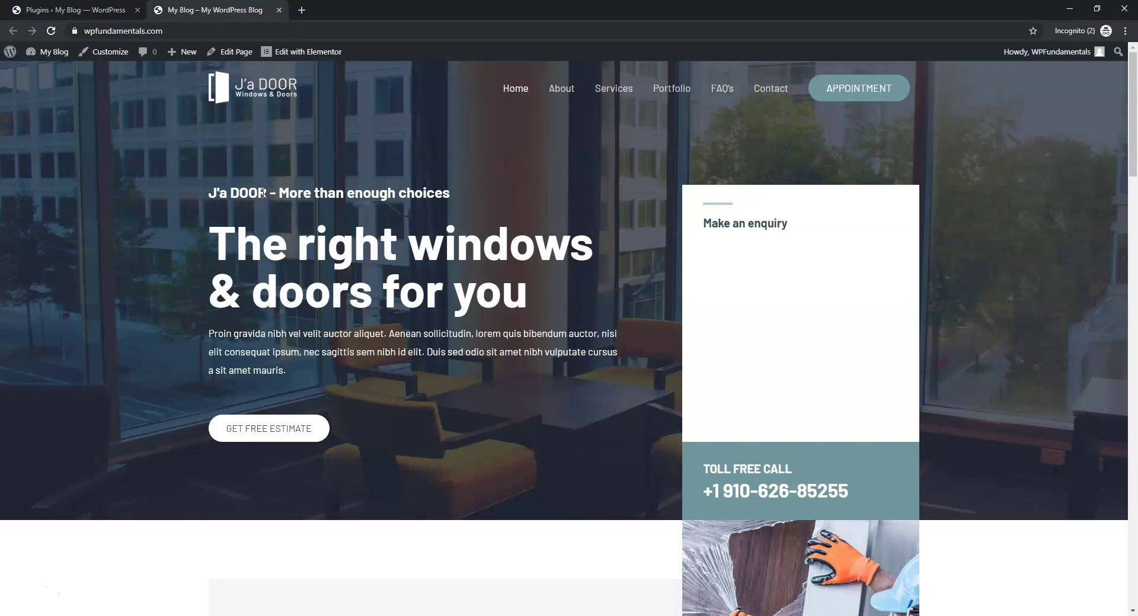
pyautogui.click(51, 30)
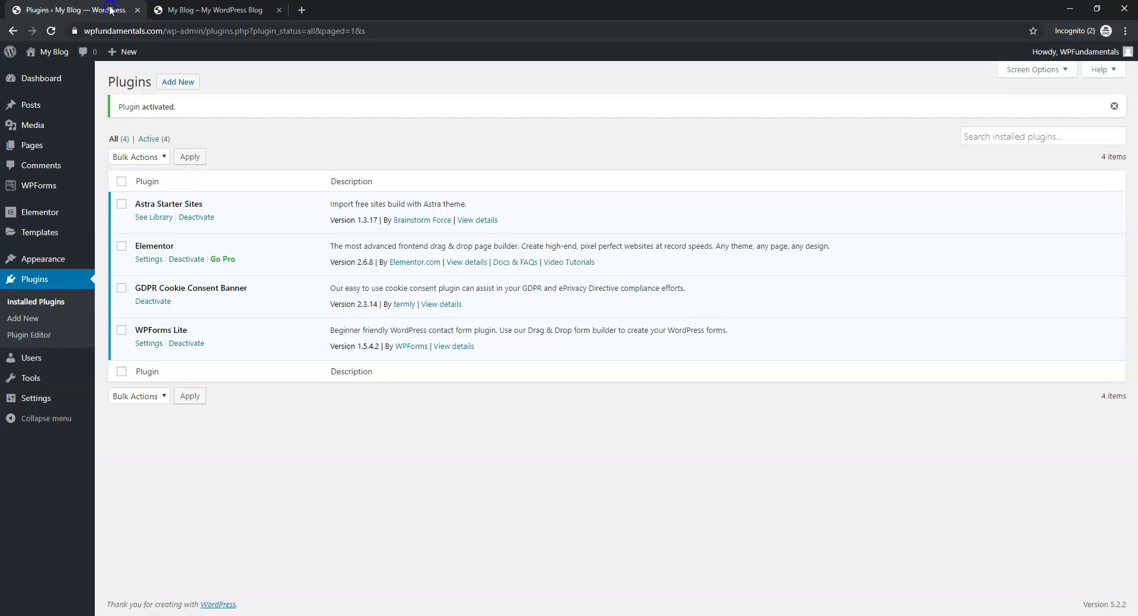
pyautogui.click(108, 9)
pyautogui.moveTo(36, 398)
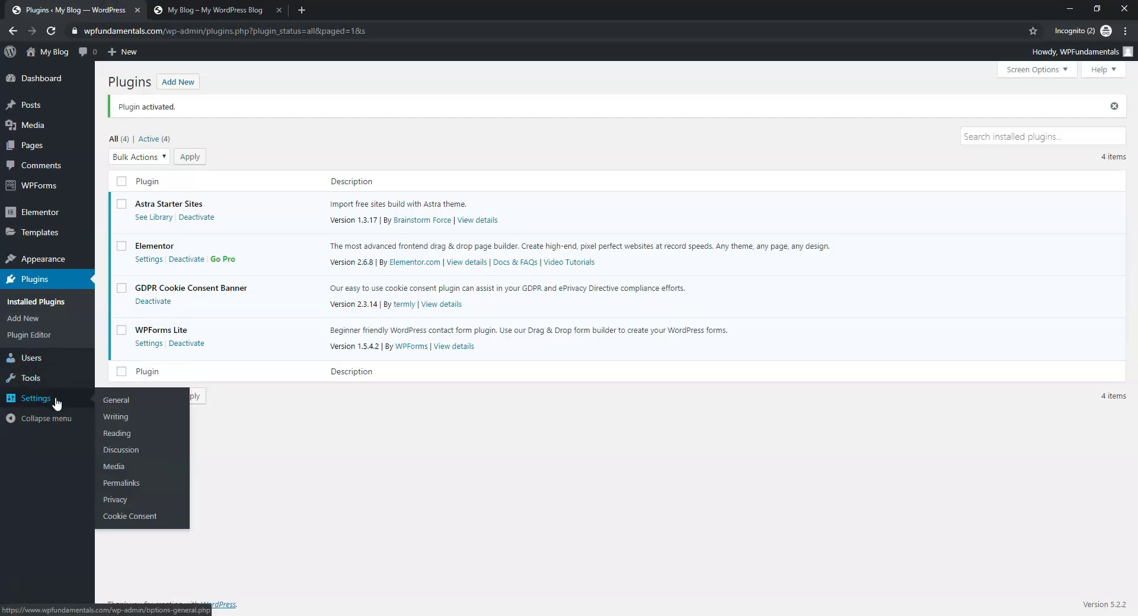
# Keep the Cookie Consent close method as On Click and save the general settings
pyautogui.click(127, 517)
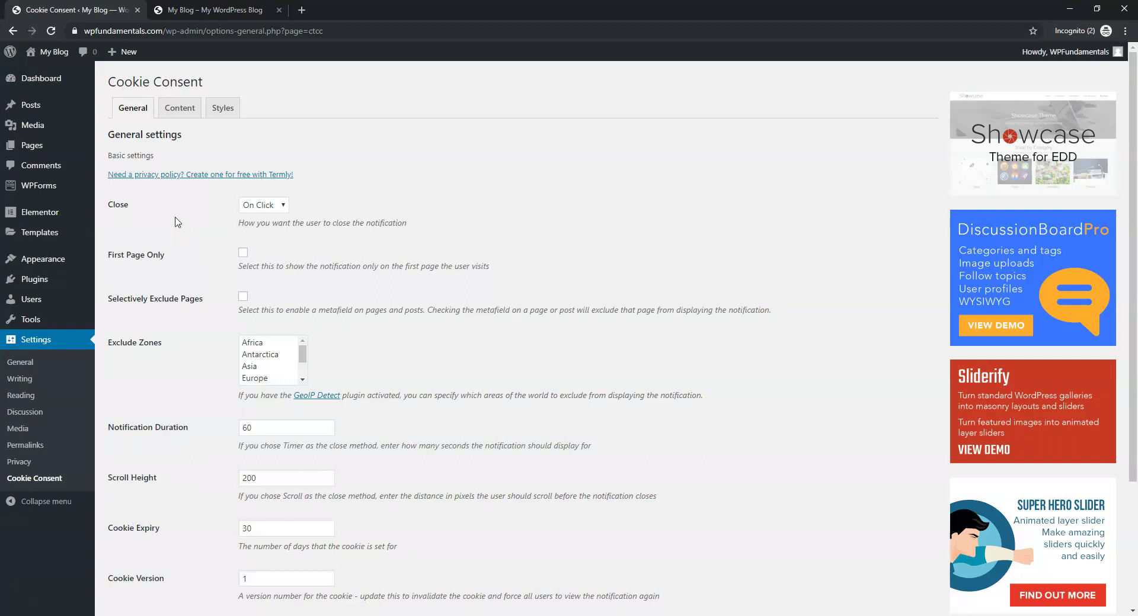
pyautogui.click(266, 205)
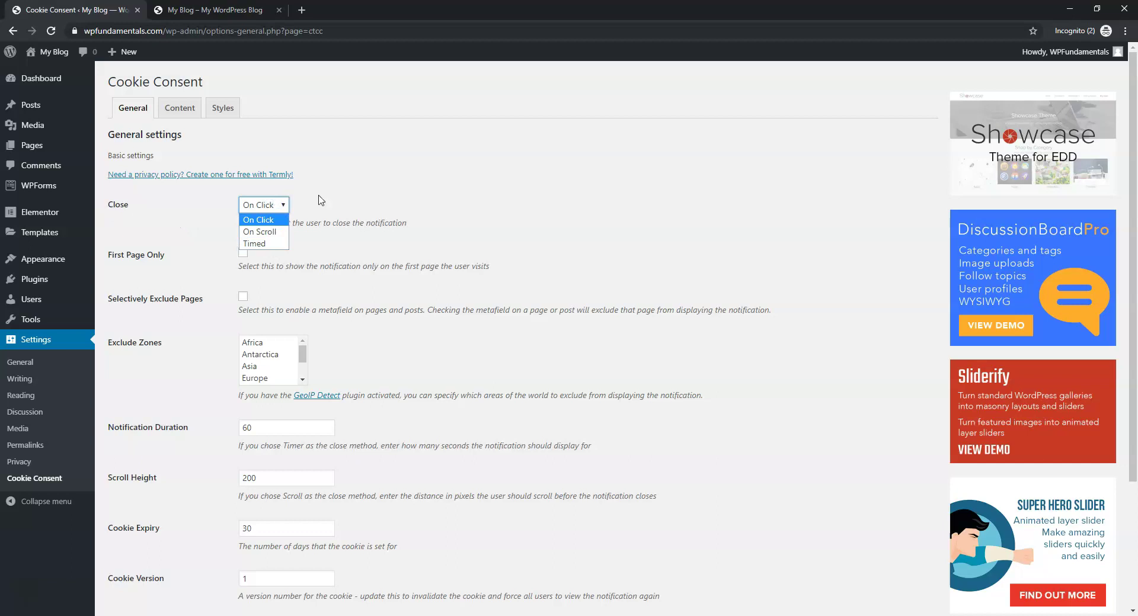
pyautogui.click(272, 220)
pyautogui.hotkey('ctrl', 'Tab')
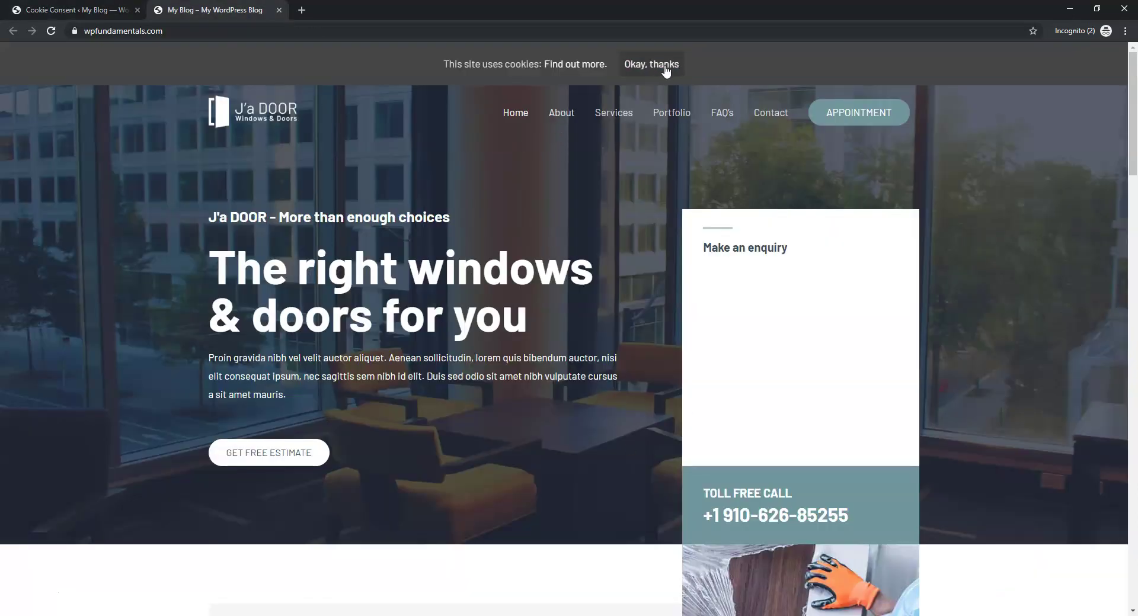
pyautogui.click(90, 17)
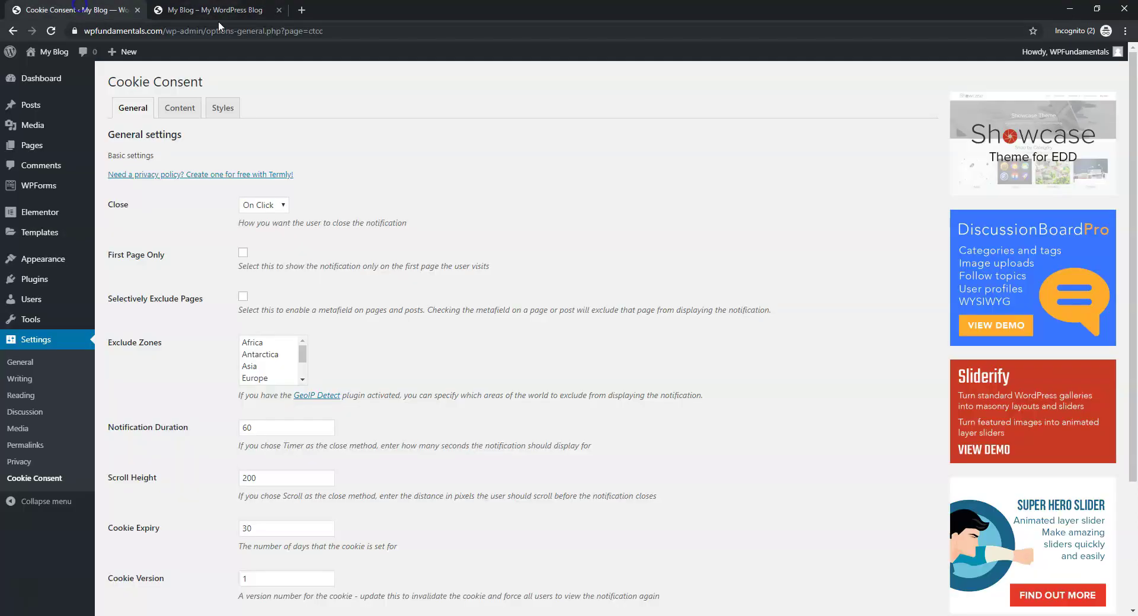
pyautogui.click(284, 206)
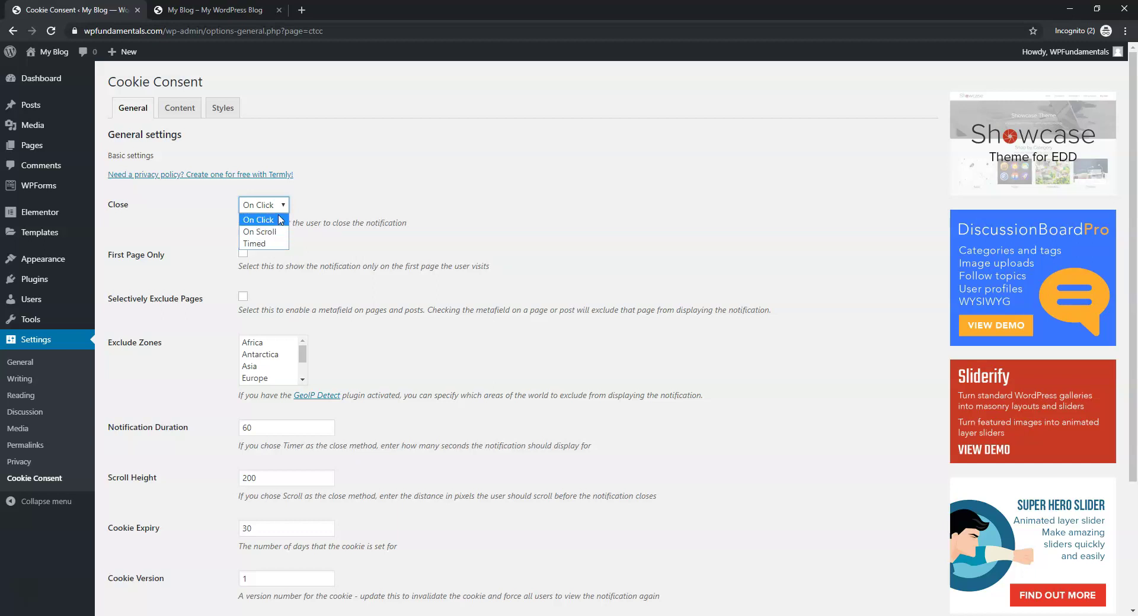
pyautogui.click(280, 221)
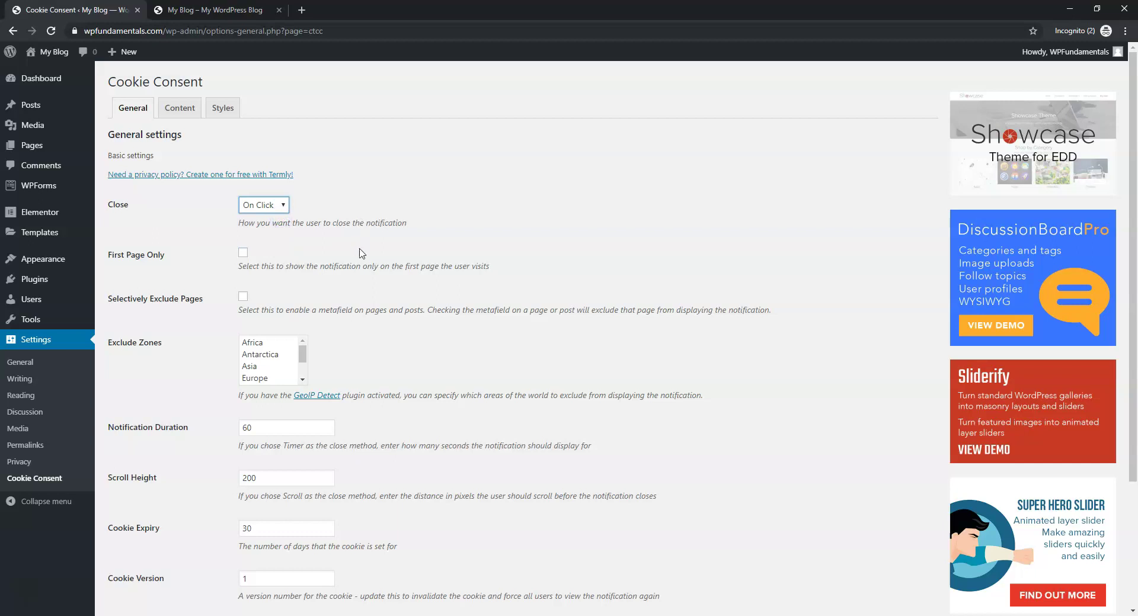
pyautogui.scroll(-2, 363, 270)
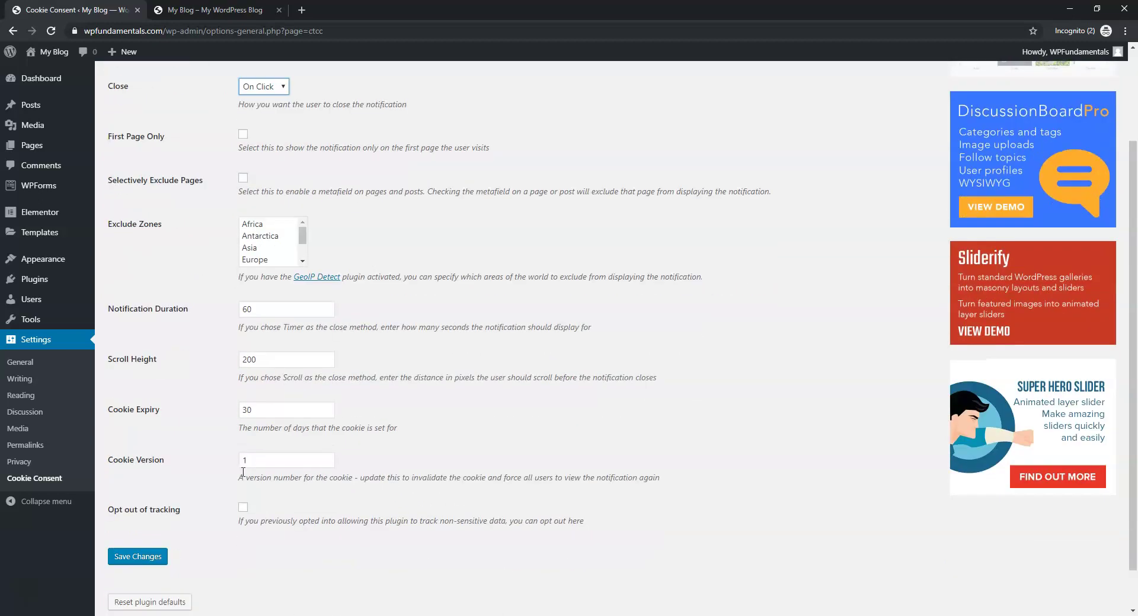
pyautogui.click(144, 557)
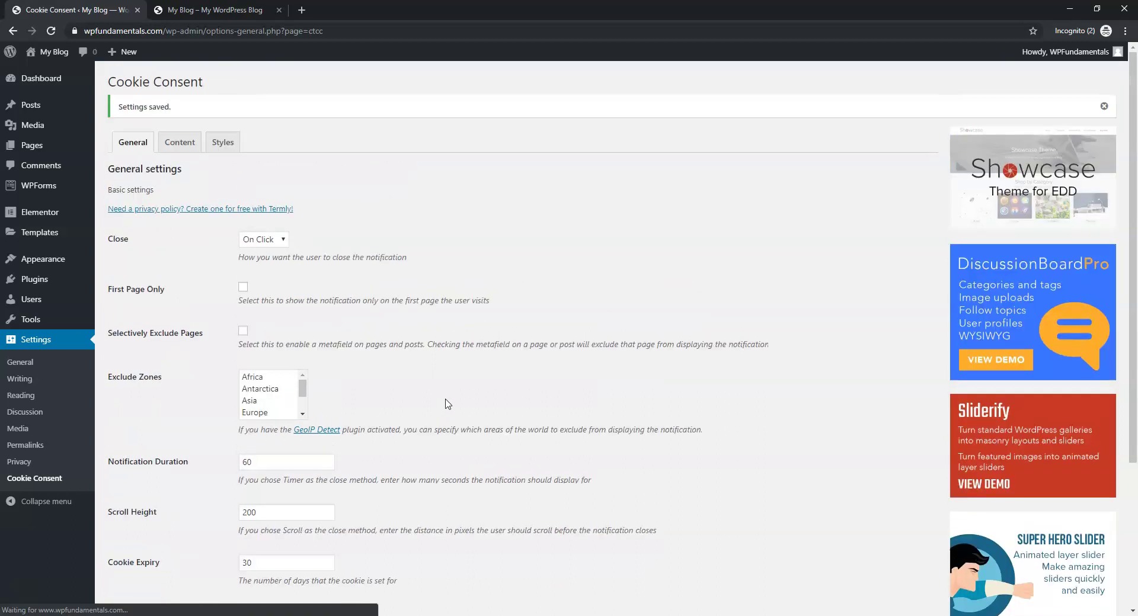
pyautogui.scroll(-3, 327, 404)
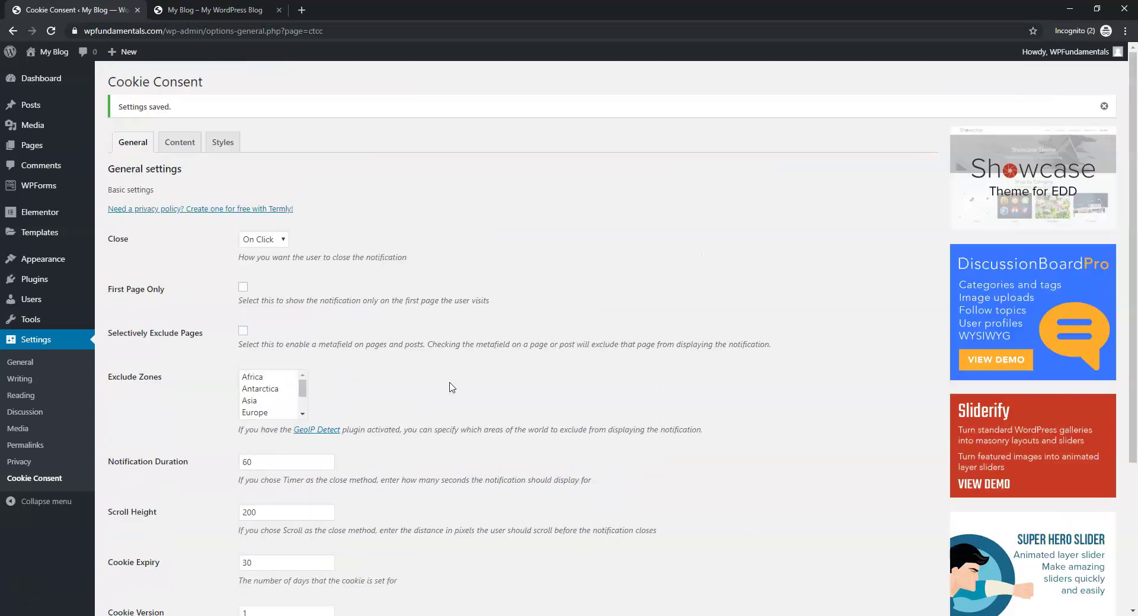
# On the Content settings, preview the live banner and keep Cookie Policy as the More Info page
pyautogui.click(178, 146)
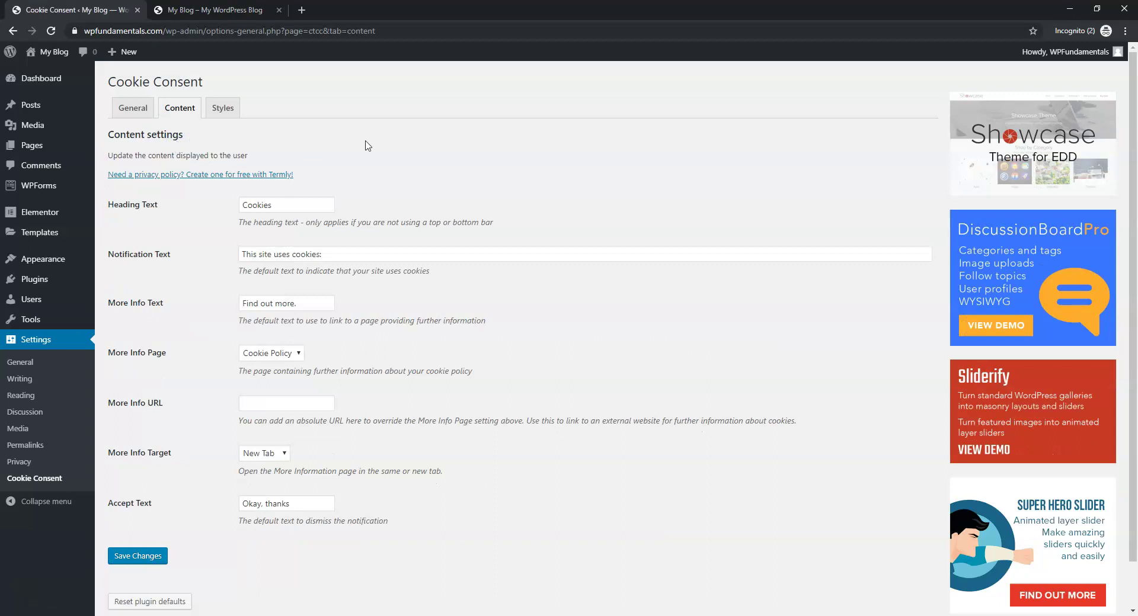
pyautogui.click(237, 10)
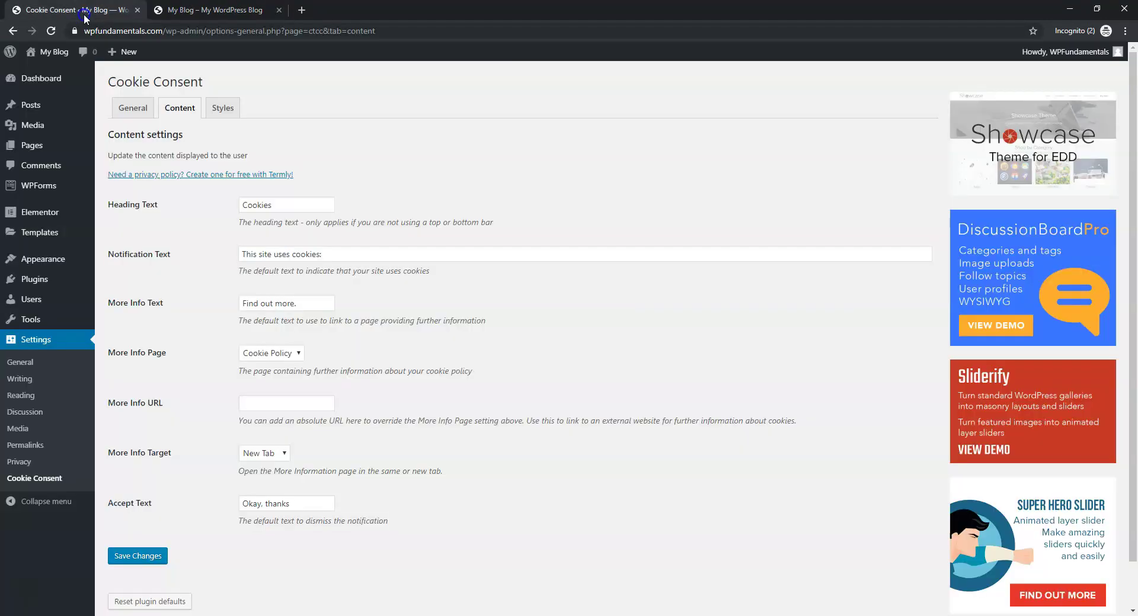
pyautogui.click(83, 10)
pyautogui.click(267, 355)
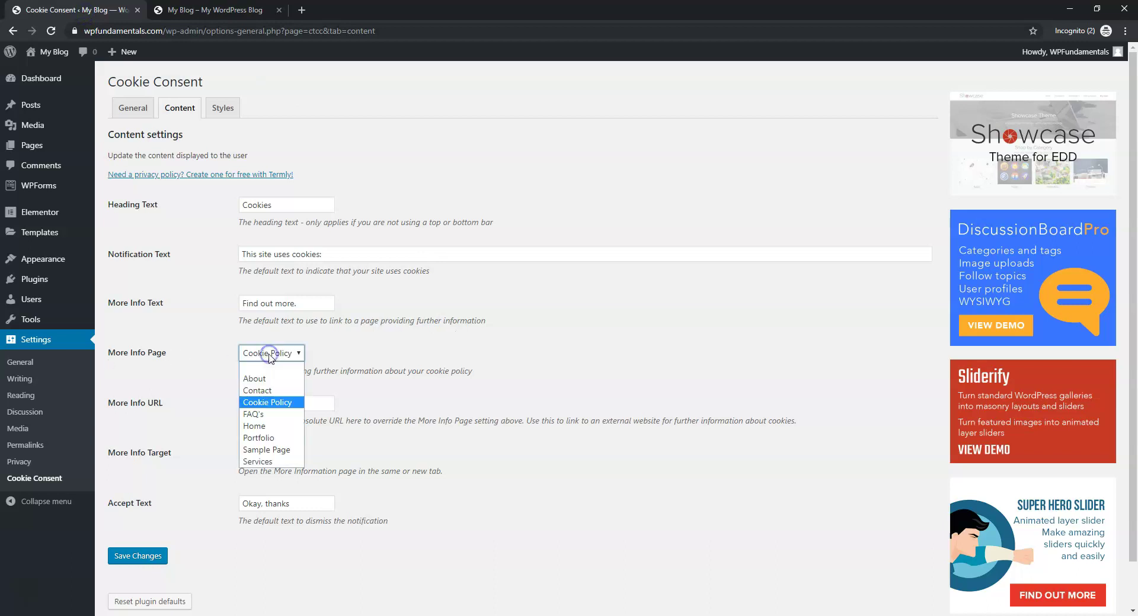
pyautogui.click(270, 356)
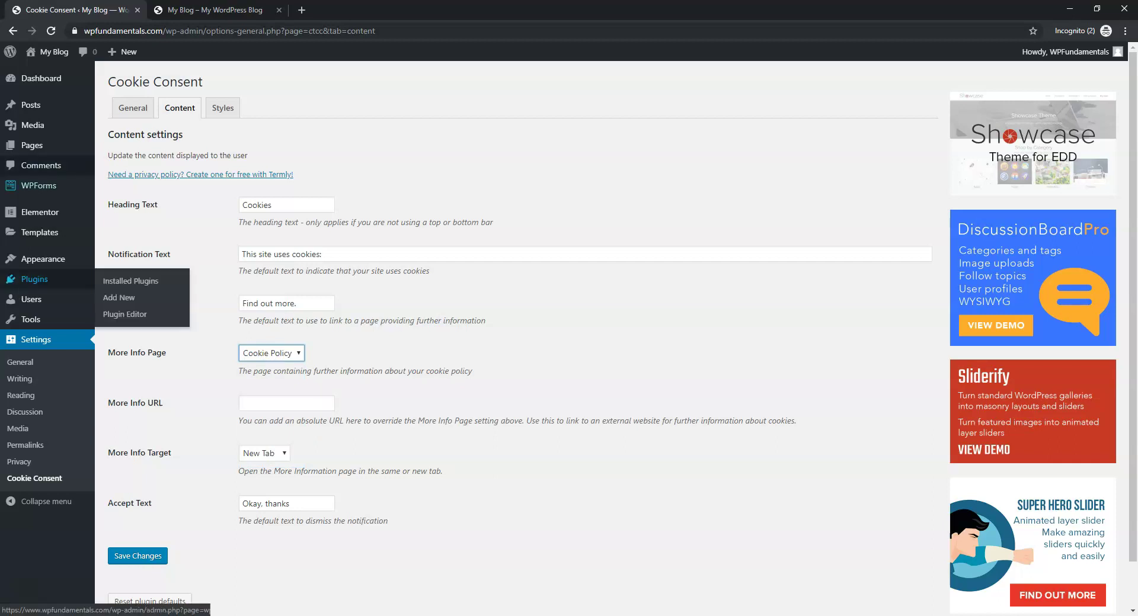
pyautogui.moveTo(32, 145)
pyautogui.rightClick(56, 154)
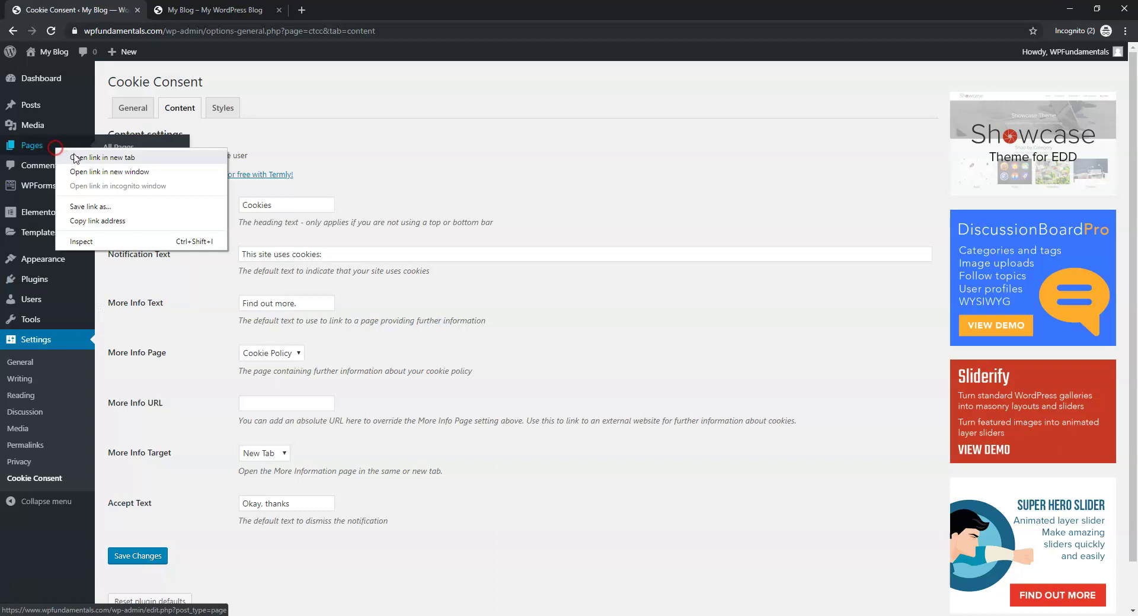
pyautogui.click(89, 161)
pyautogui.click(200, 10)
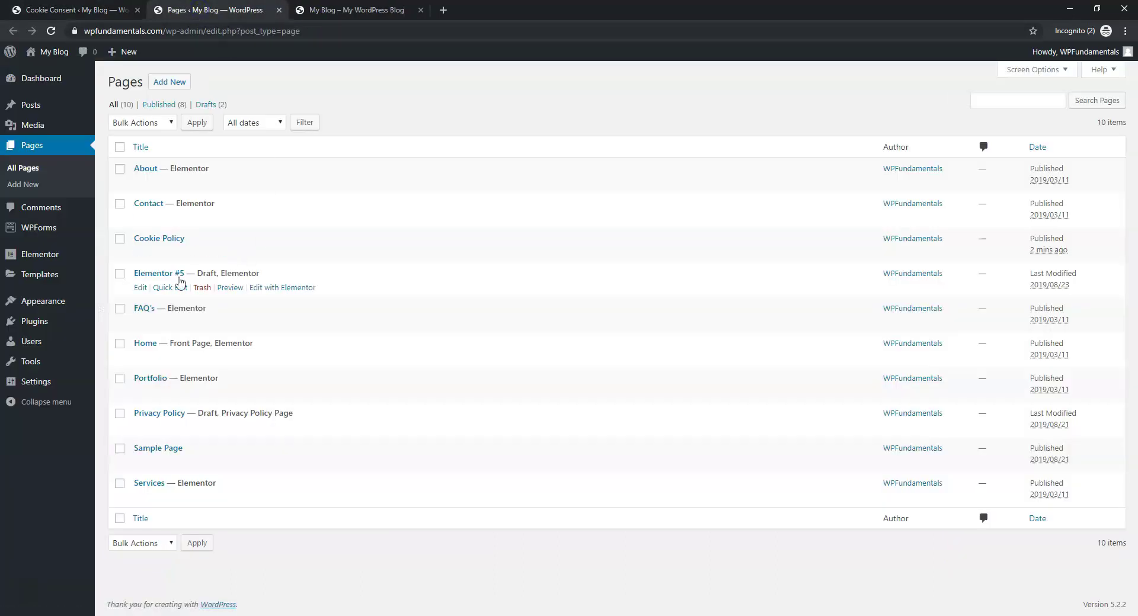
pyautogui.moveTo(159, 239)
pyautogui.click(137, 255)
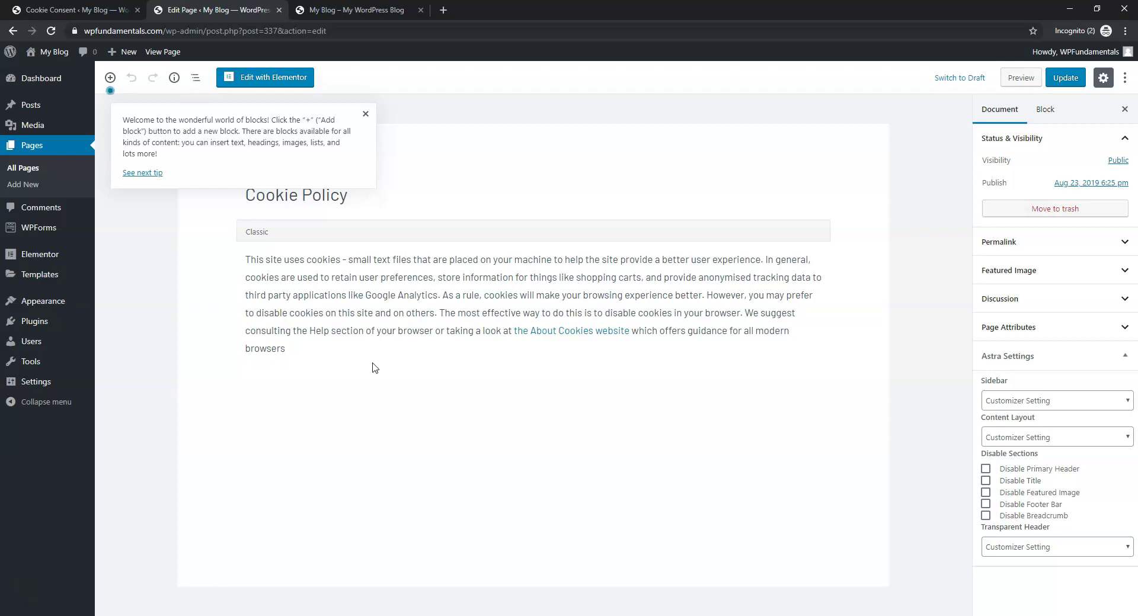
pyautogui.click(359, 12)
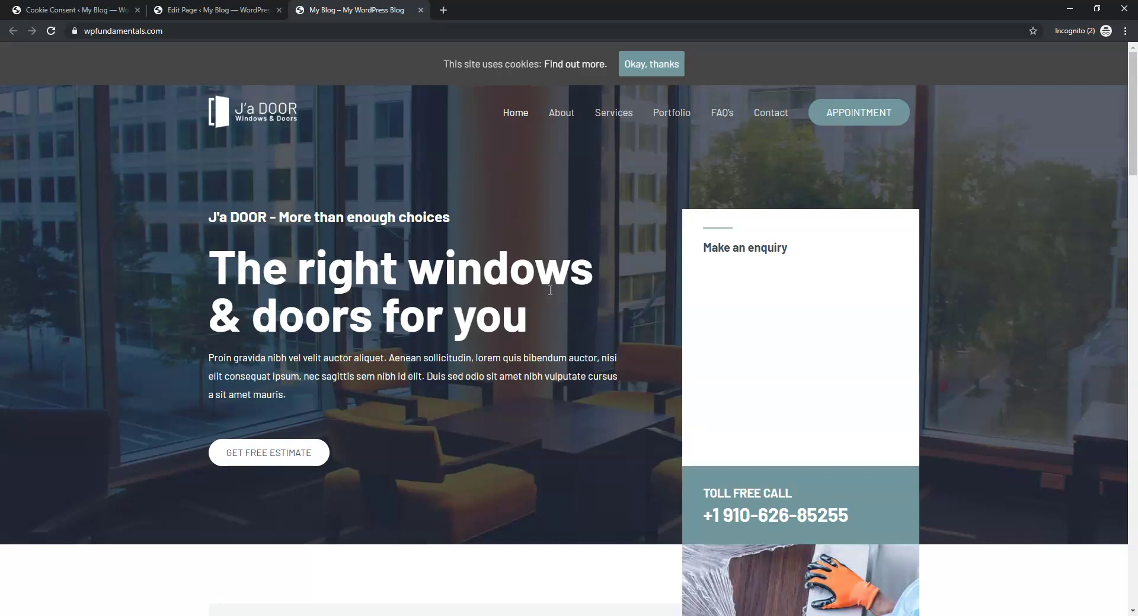
pyautogui.click(218, 10)
pyautogui.click(279, 10)
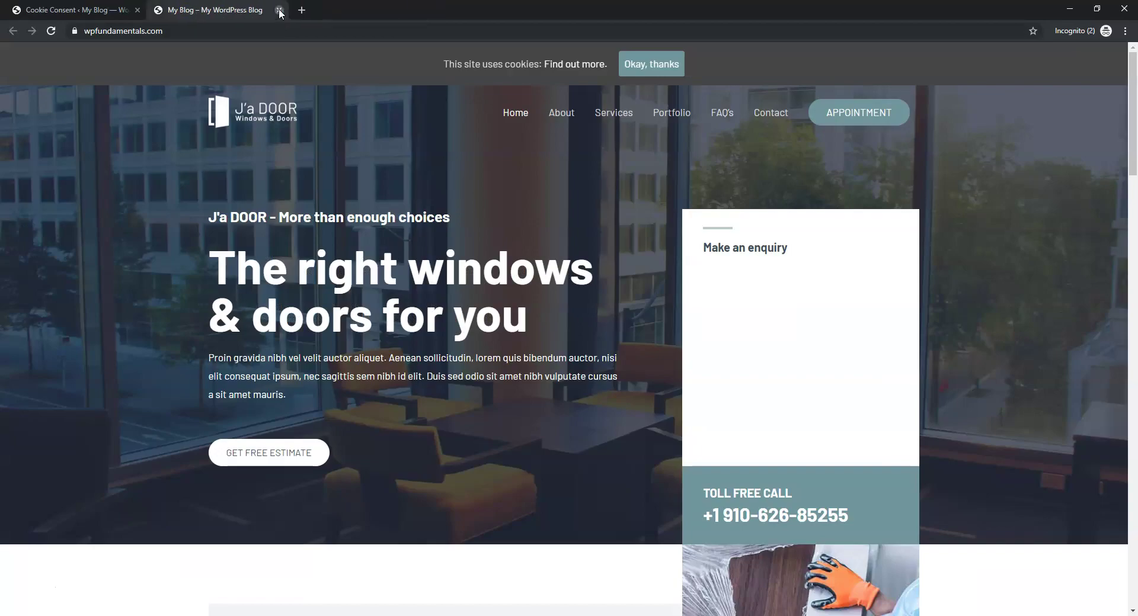
pyautogui.click(80, 9)
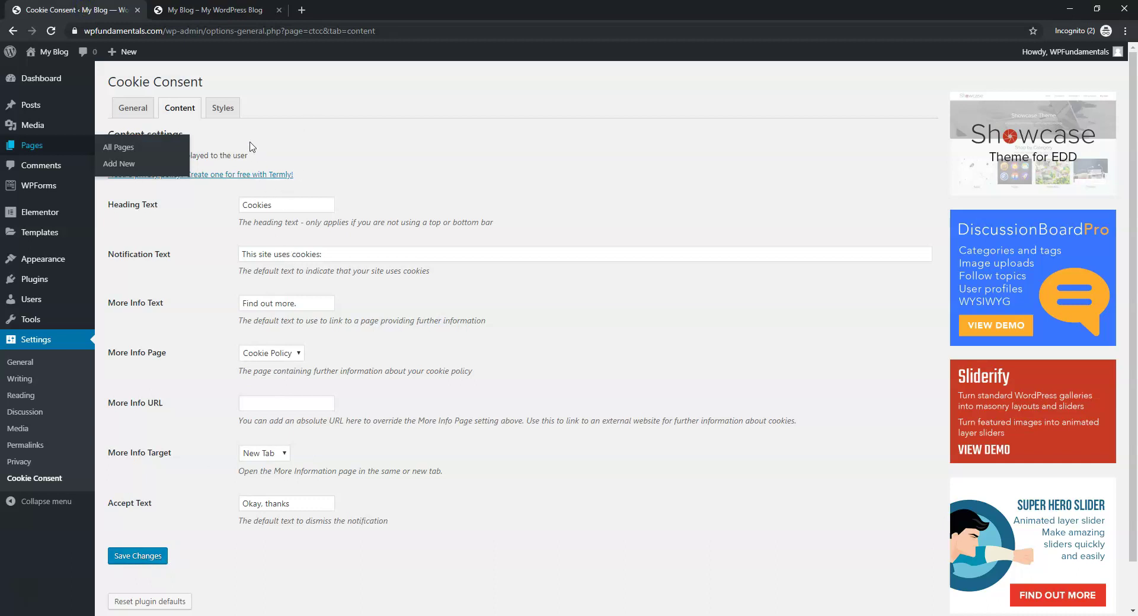
# Set the cookie notice Position to Bottom Bar under Styles, then view the live front page
pyautogui.click(224, 110)
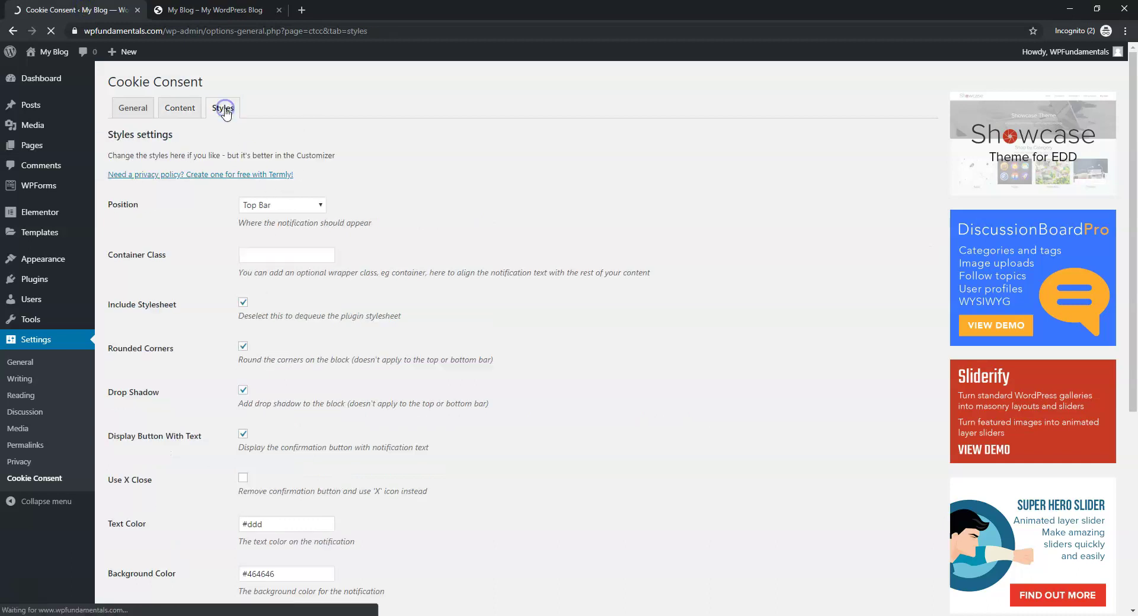
pyautogui.click(213, 12)
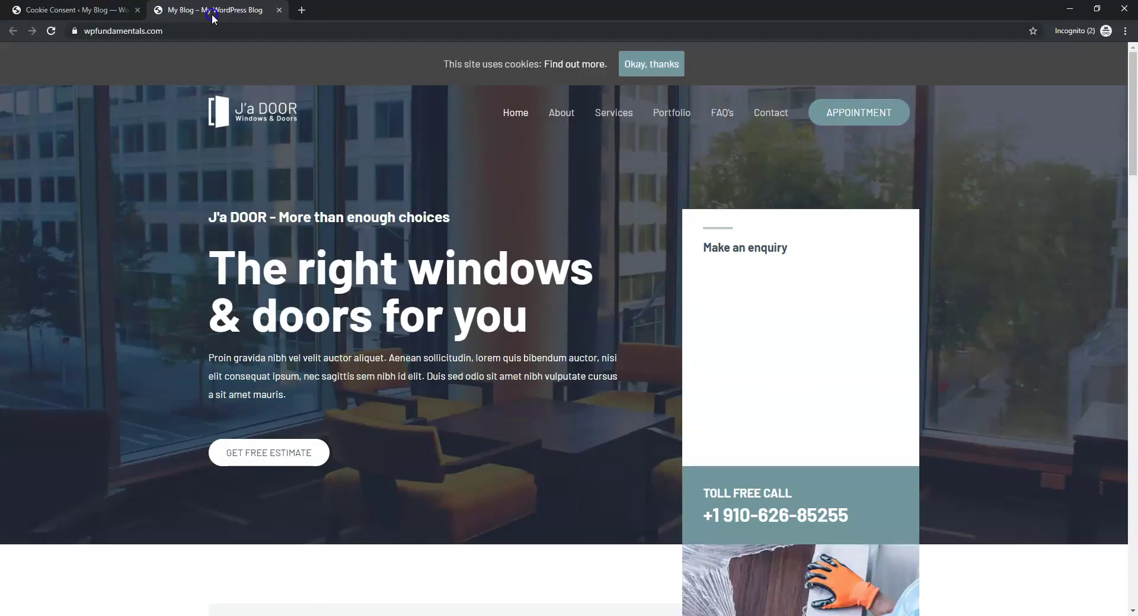
pyautogui.click(98, 11)
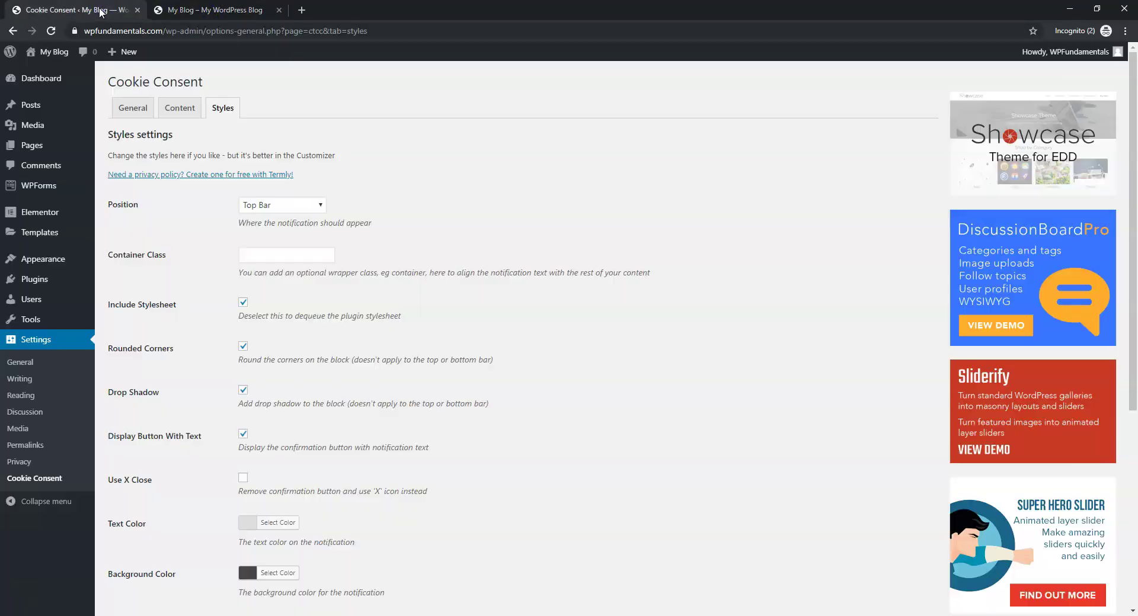
pyautogui.click(305, 203)
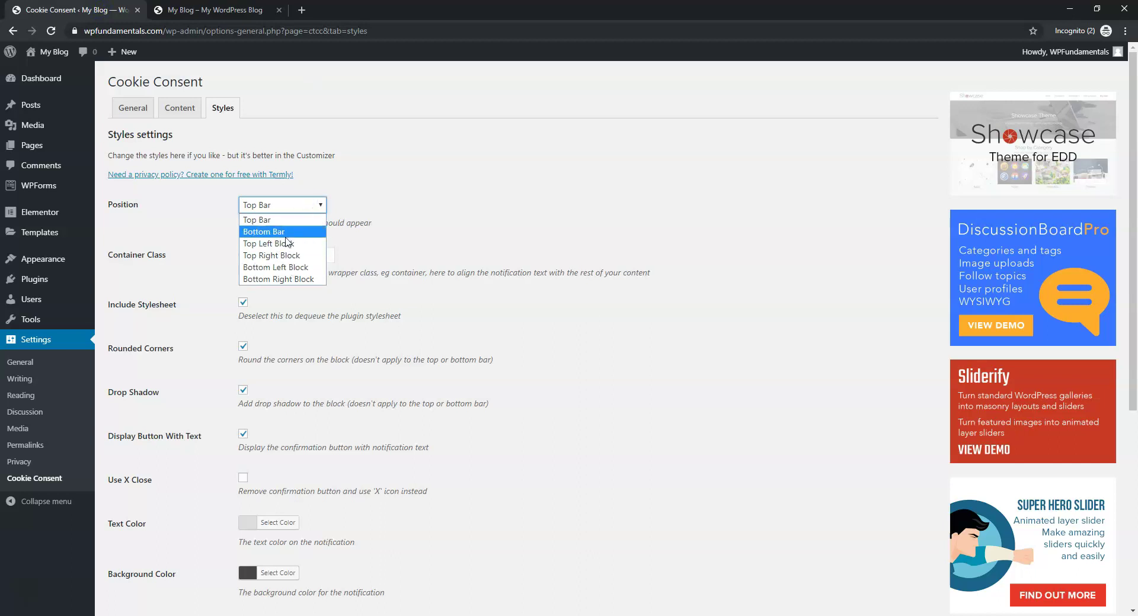
pyautogui.click(282, 232)
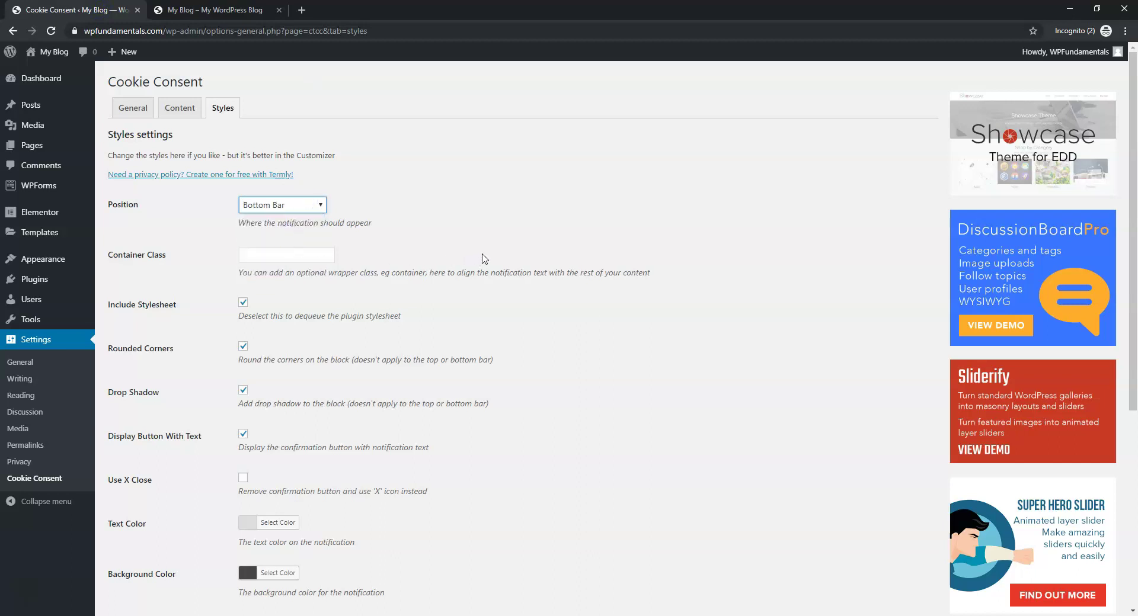
pyautogui.scroll(-5, 501, 347)
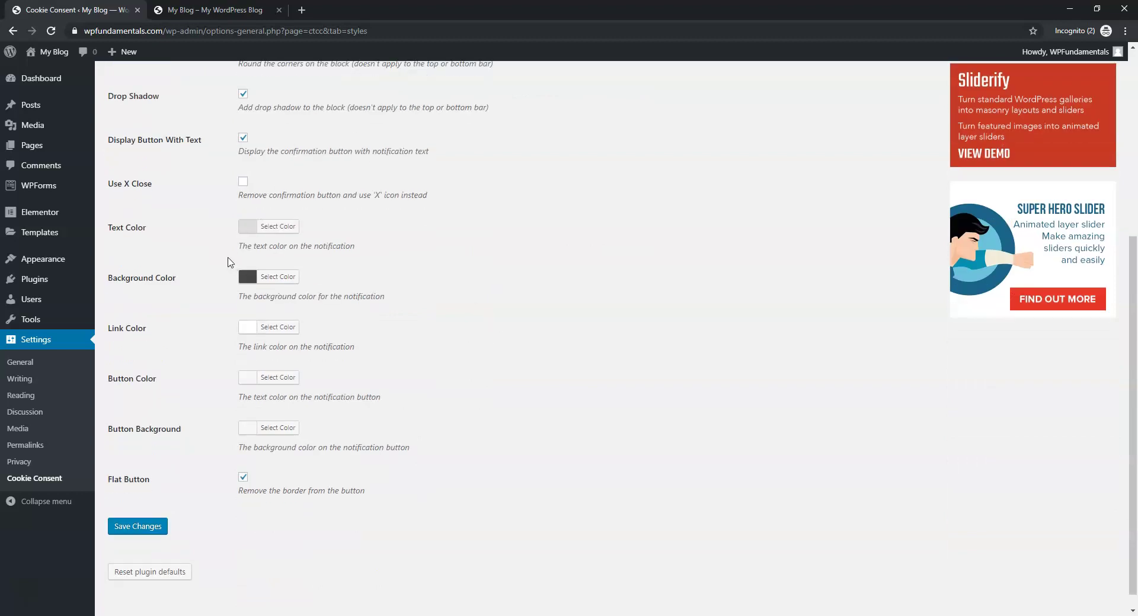
pyautogui.hotkey('ctrl', 'Tab')
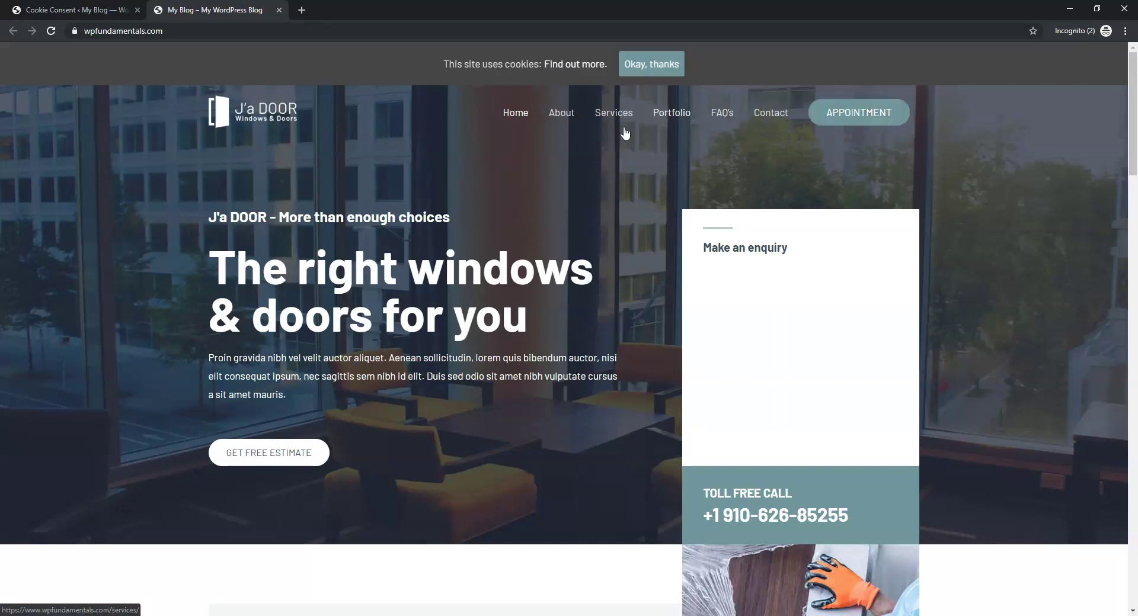
# Make the notice's button background pink (#f927cc) and save the style settings
pyautogui.click(107, 11)
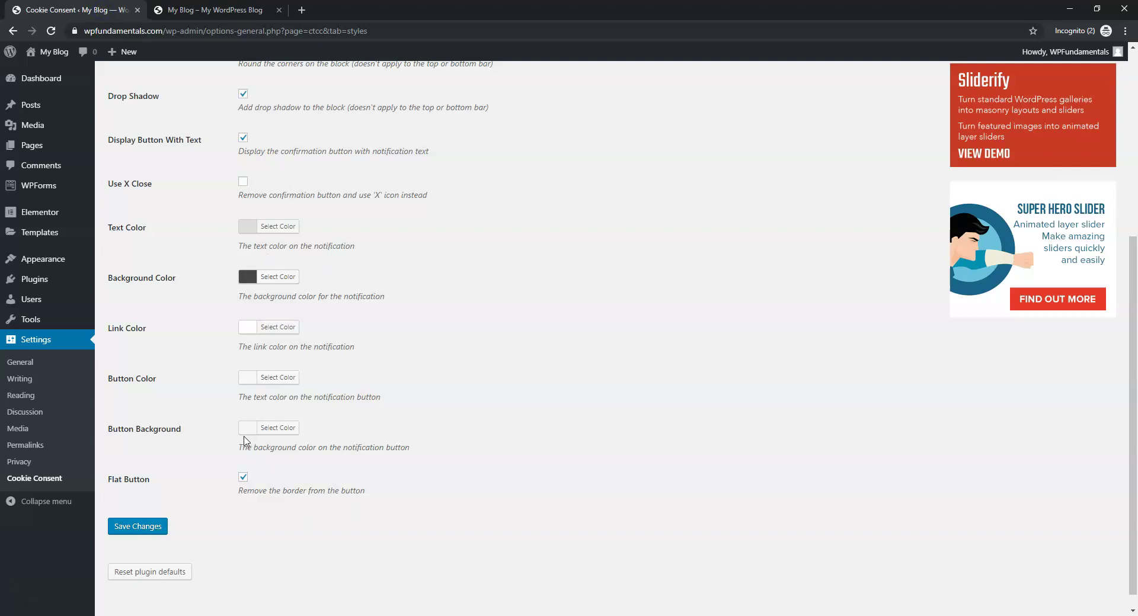
pyautogui.click(247, 429)
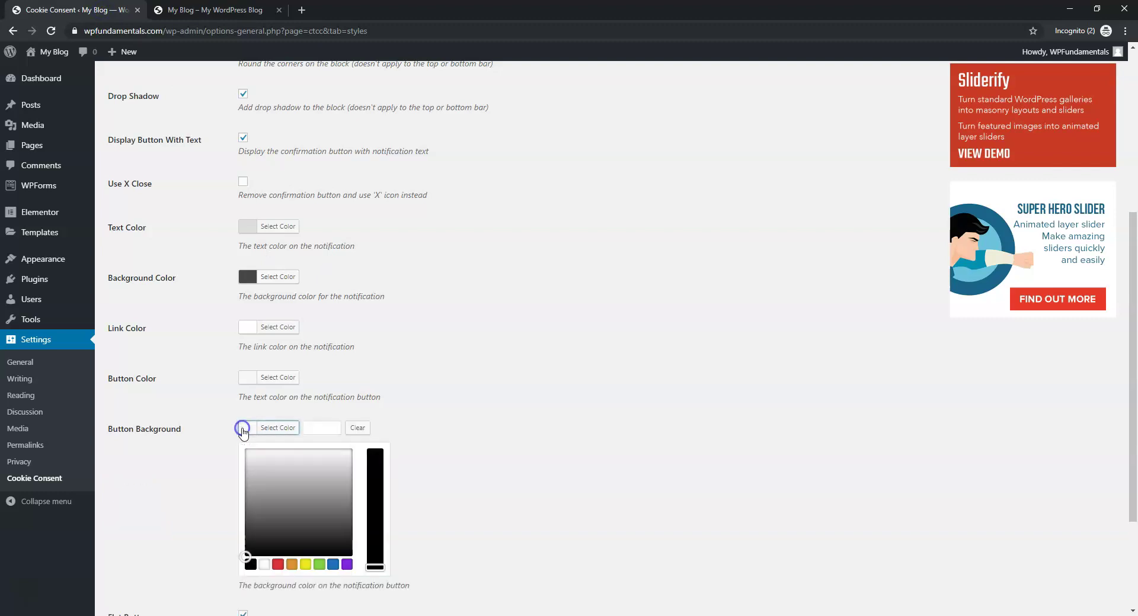
pyautogui.click(333, 565)
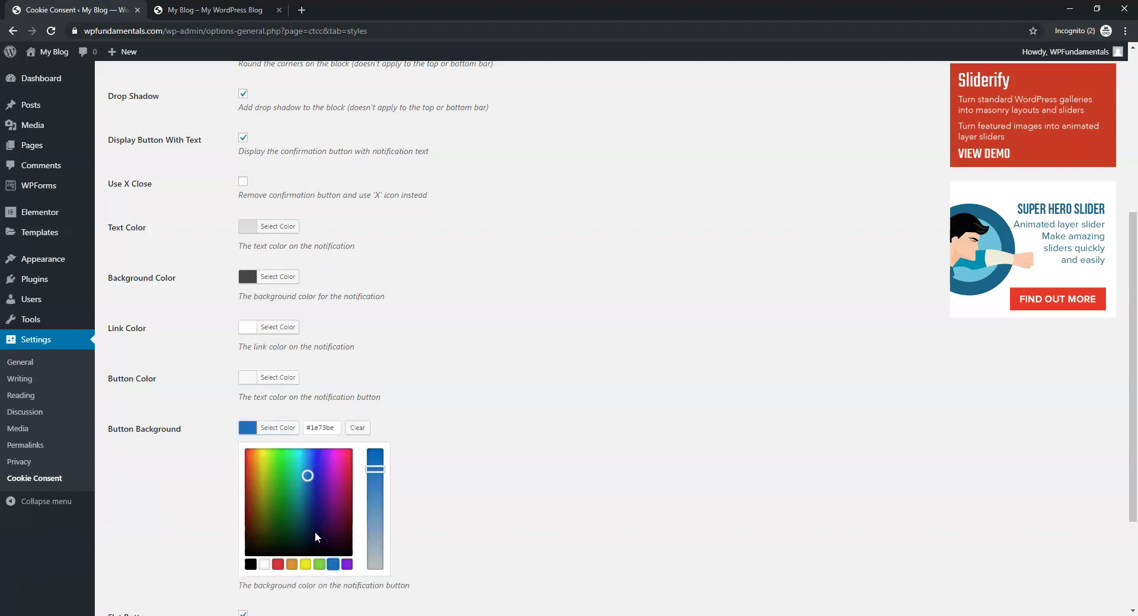
pyautogui.moveTo(304, 483); pyautogui.dragTo(479, 383)
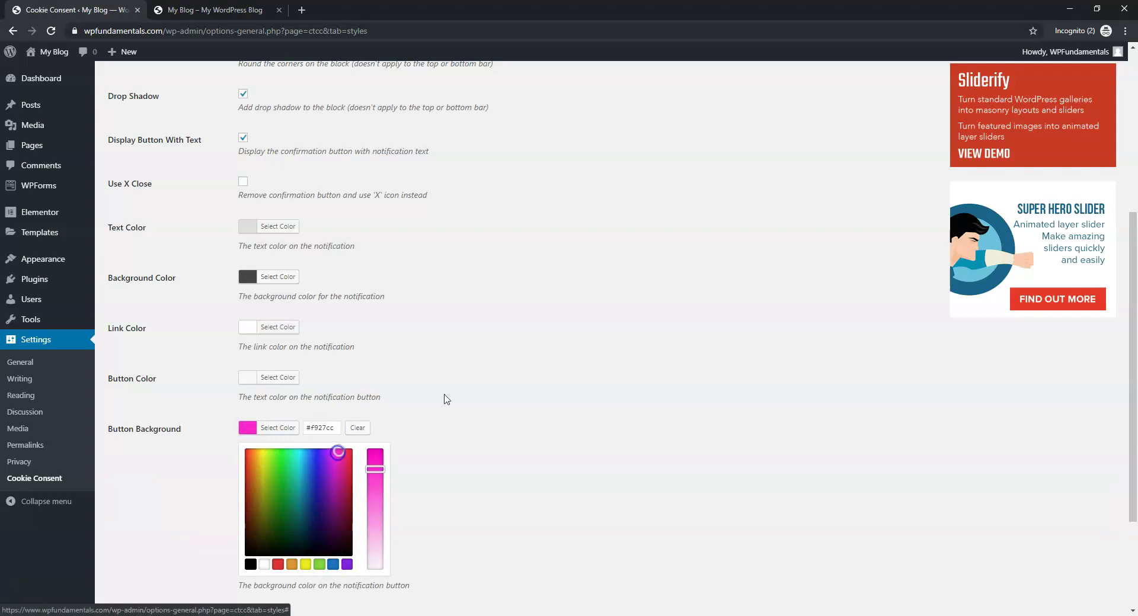
pyautogui.scroll(-3, 178, 495)
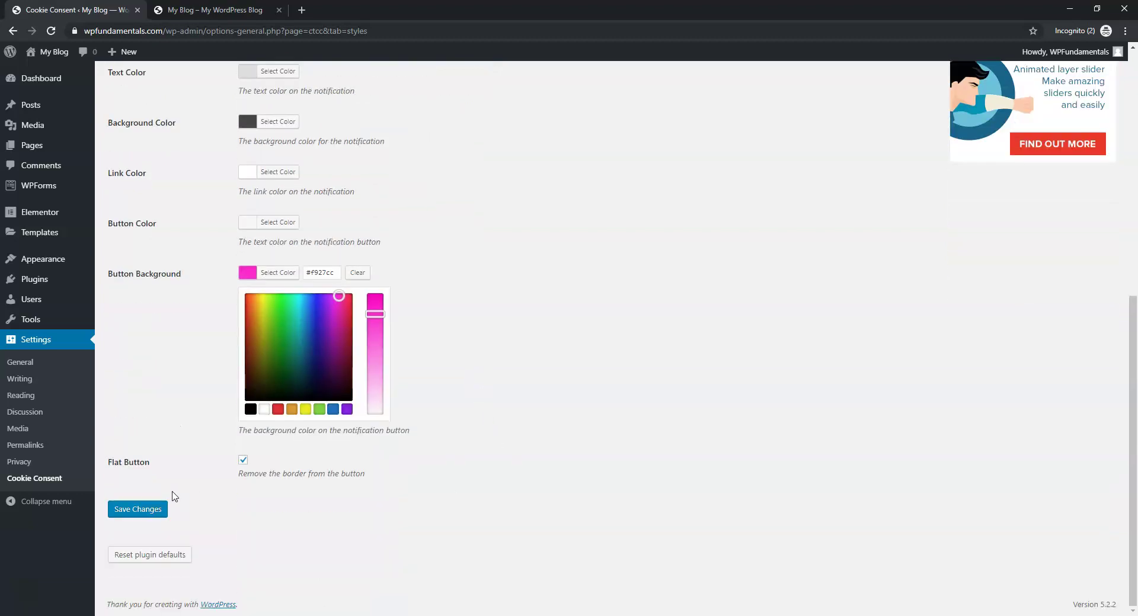
pyautogui.click(156, 511)
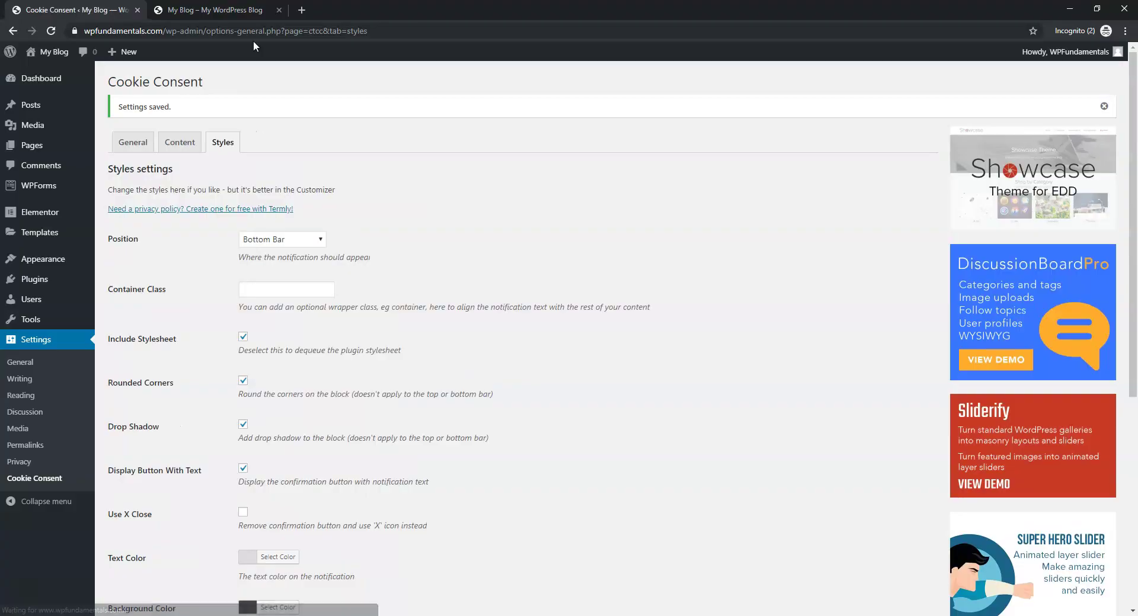
pyautogui.click(231, 10)
# Reload the live site to see the bottom cookie bar's pink 'Okay, thanks' button, rechecking the style settings
pyautogui.click(51, 31)
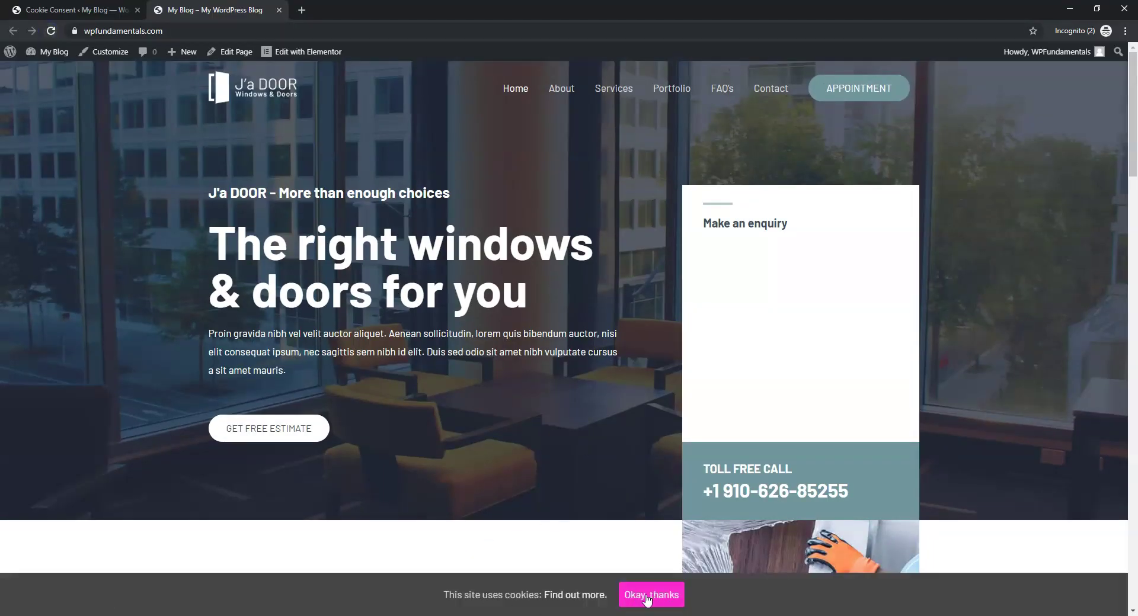
pyautogui.click(77, 10)
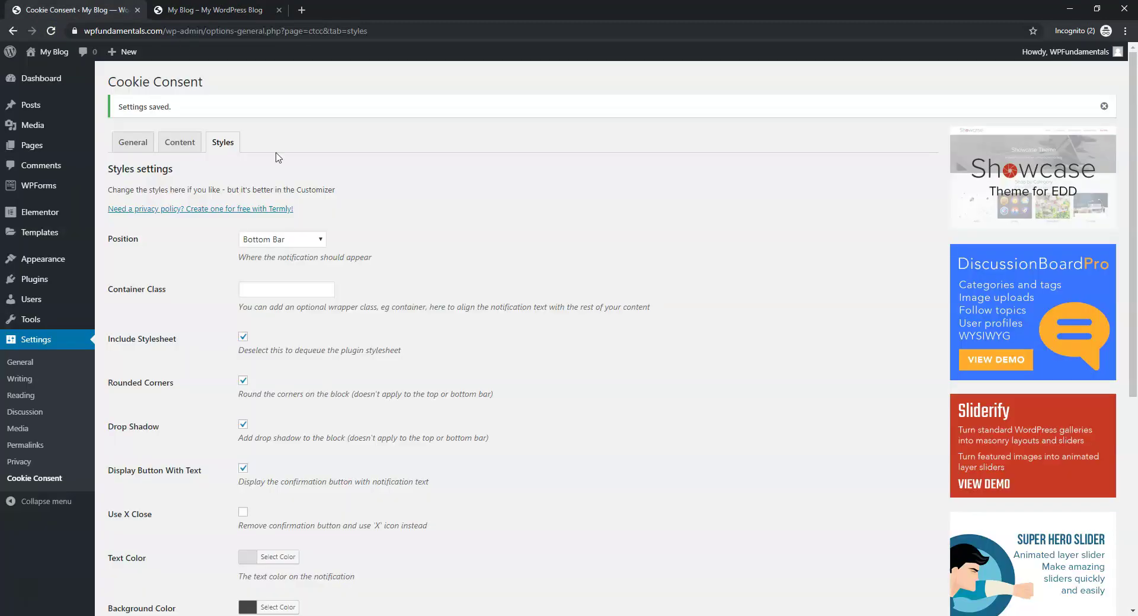
pyautogui.scroll(-4, 439, 498)
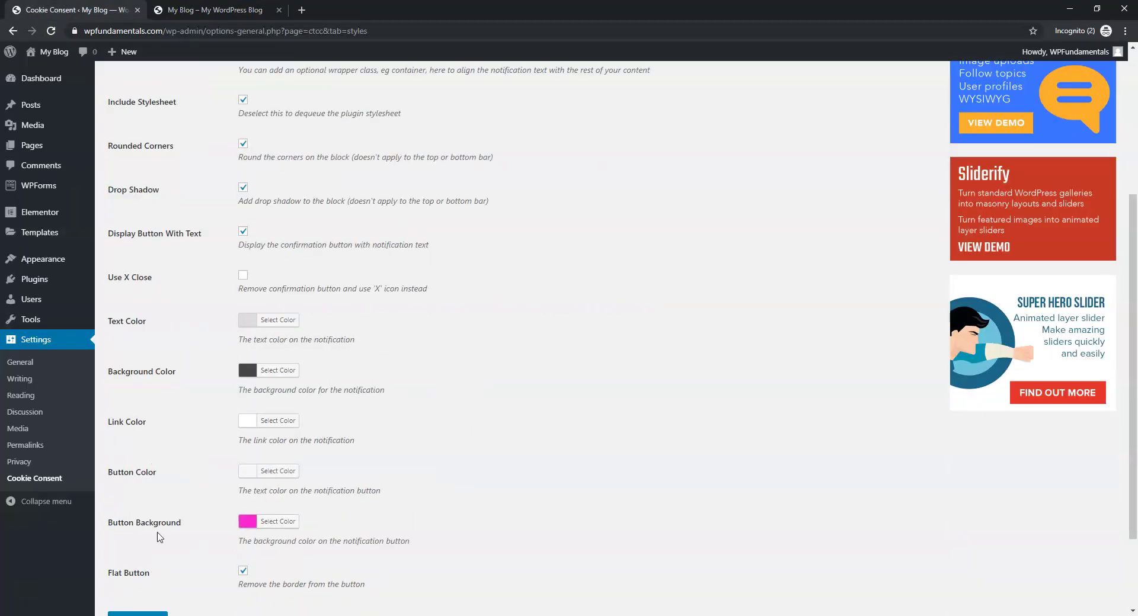
pyautogui.click(220, 10)
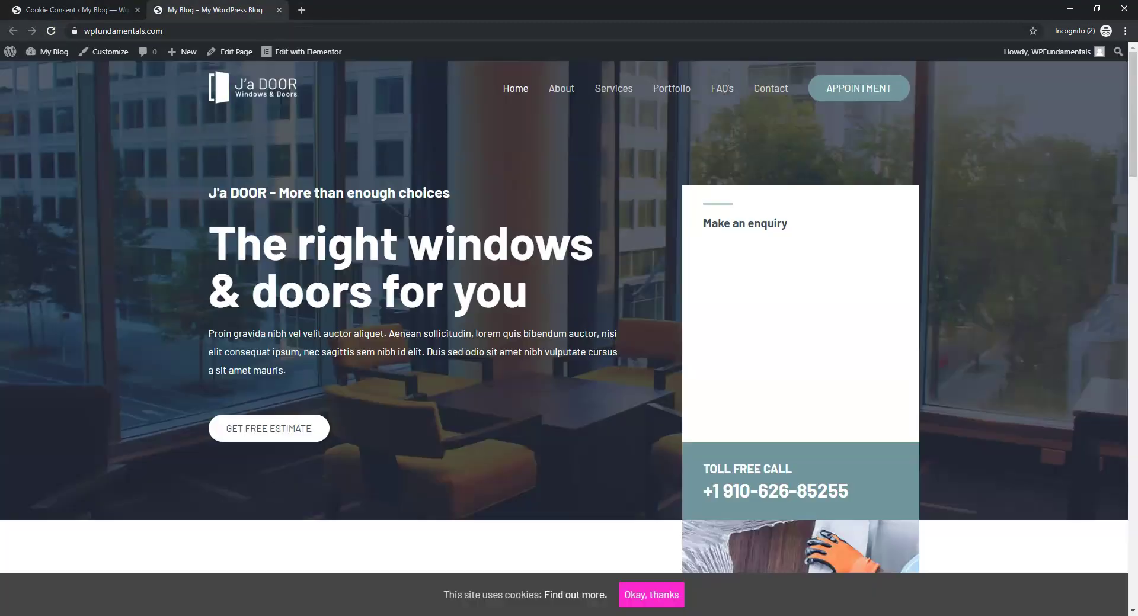